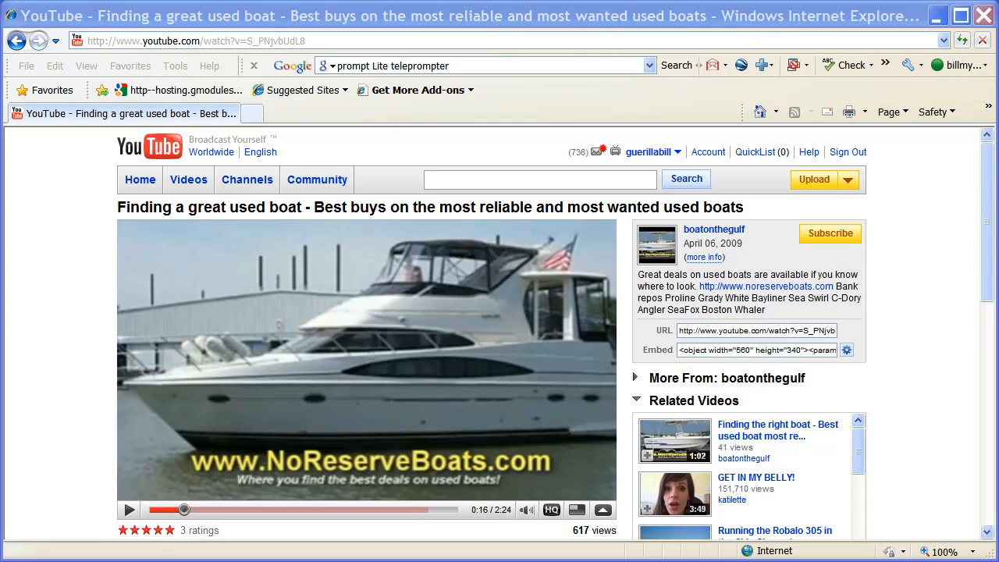
# - Switch to Vegas Movie Studio Platinum and preview the boatsmostwanted clip at about 18 seconds
pyautogui.hotkey('alt', 'Tab')
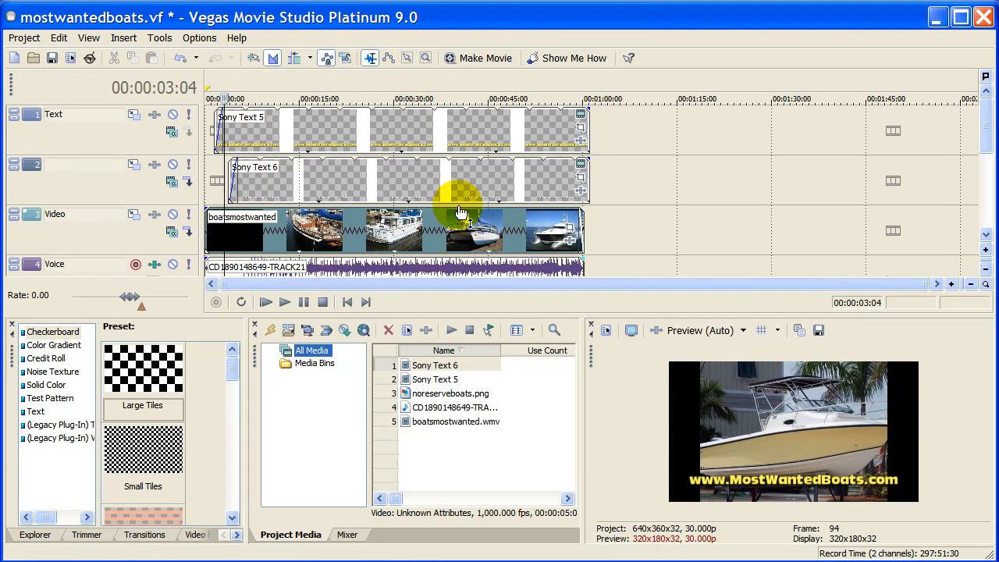
pyautogui.click(321, 237)
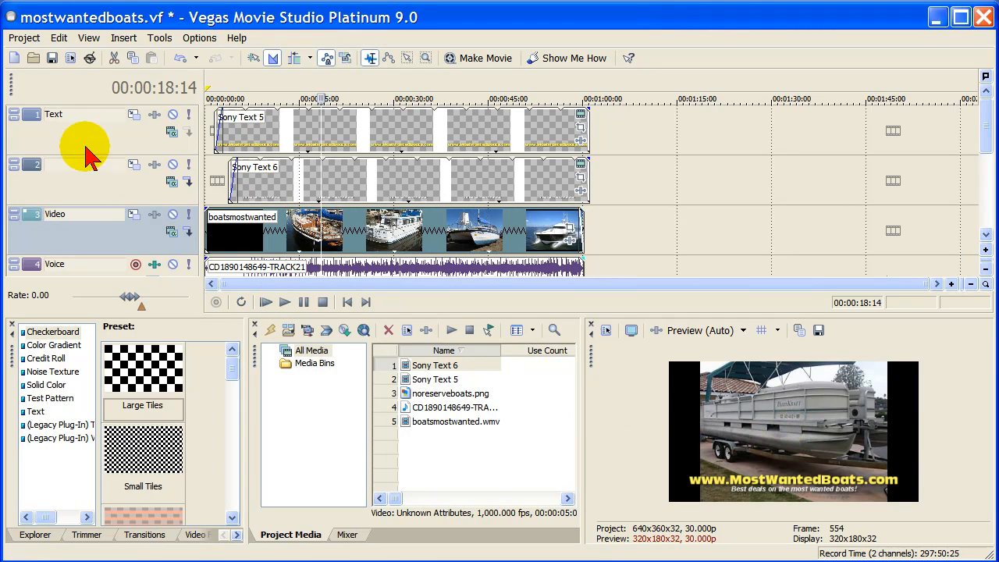
# - Save the project's 640 x 360, 30 fps video settings as the template "Widescreen HQ for YouTube" and apply them
pyautogui.click(24, 38)
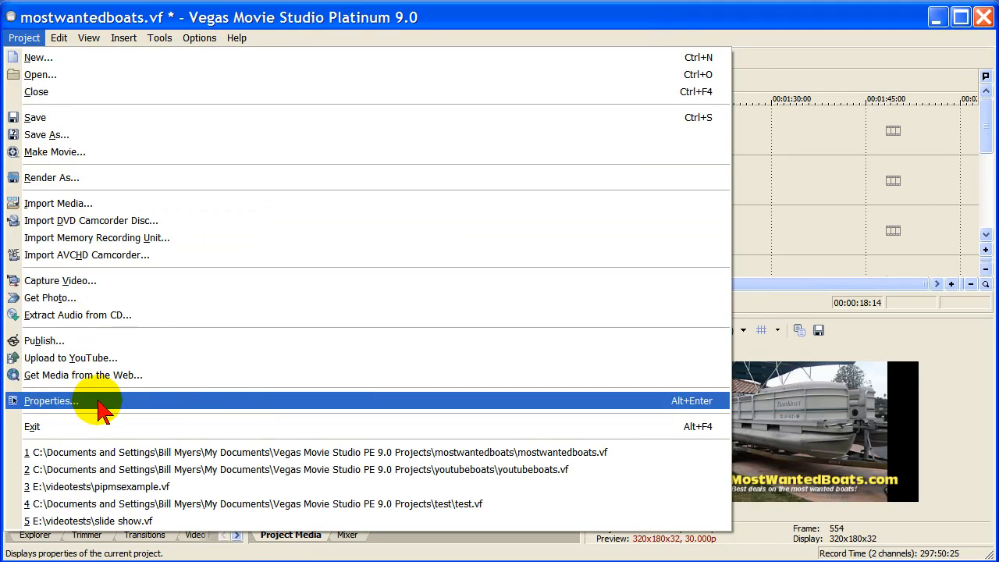
pyautogui.click(133, 398)
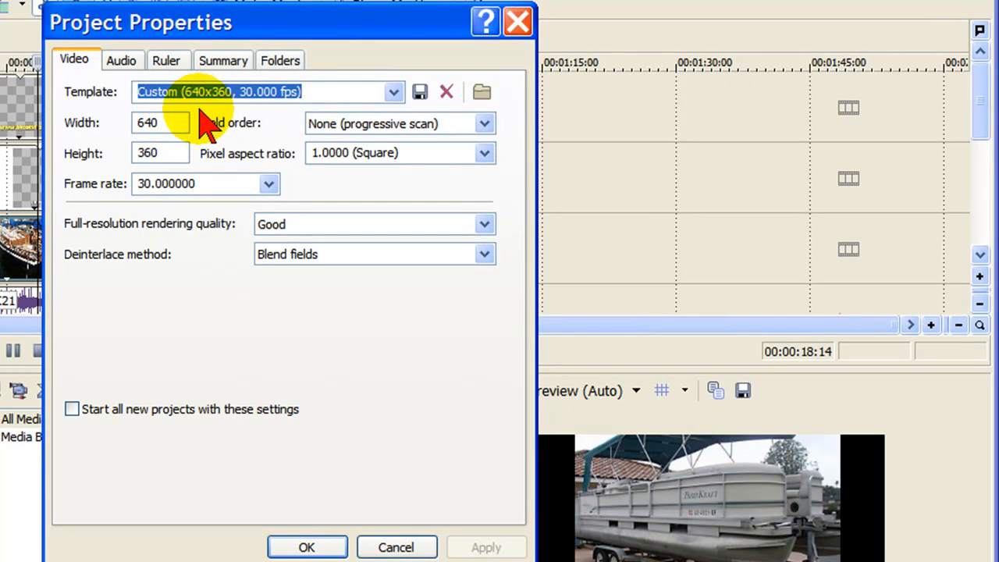
pyautogui.click(166, 152)
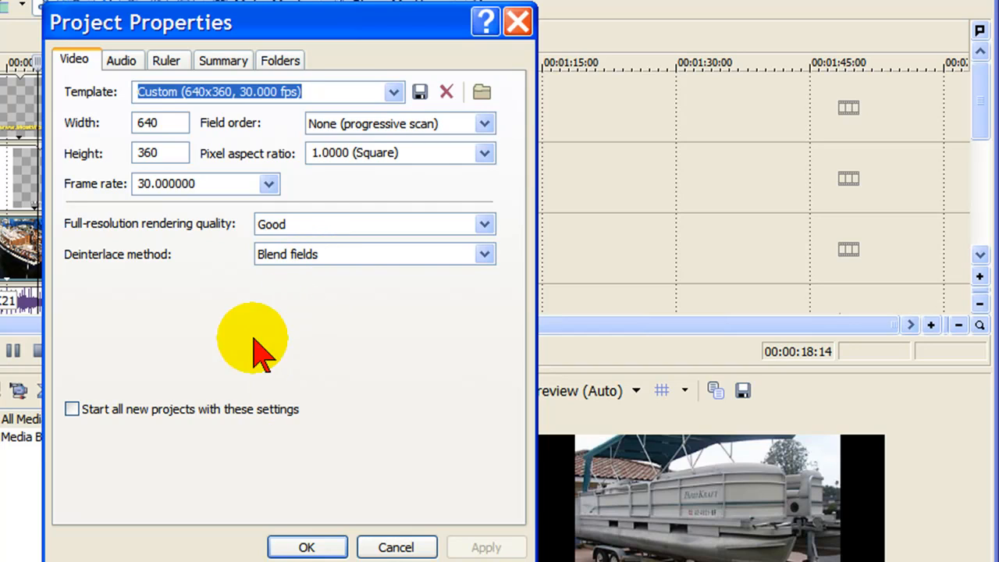
pyautogui.click(316, 94)
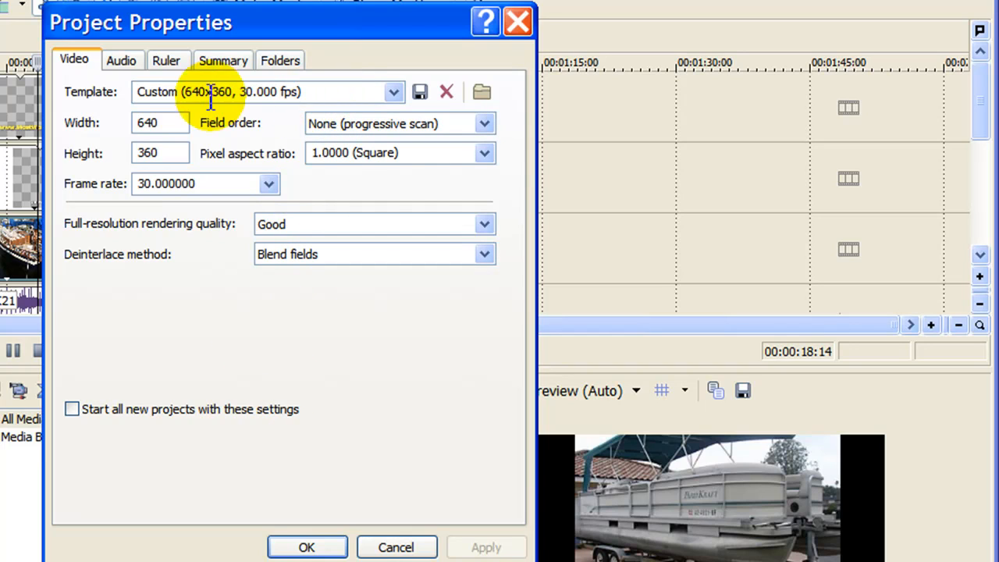
pyautogui.moveTo(141, 93); pyautogui.dragTo(301, 95)
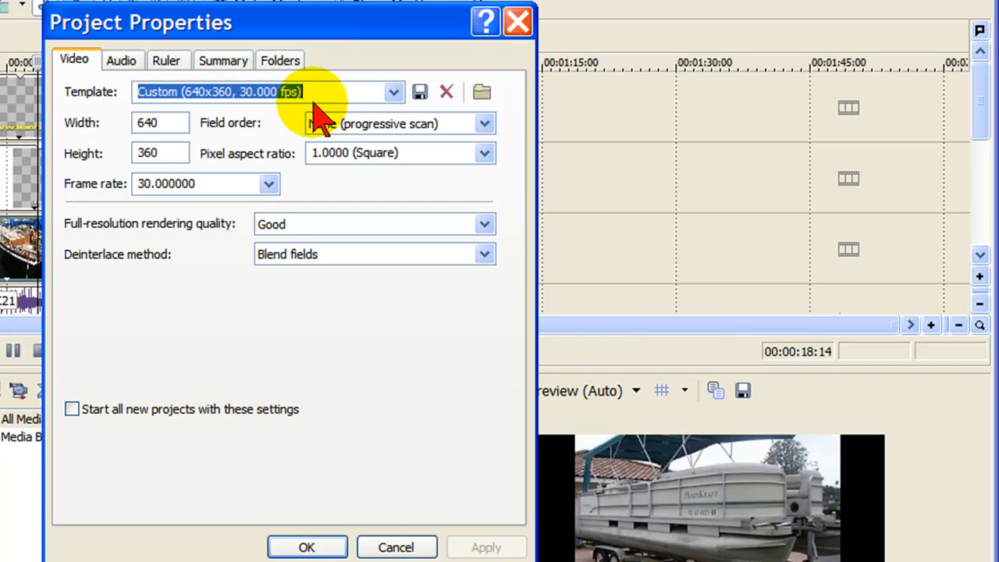
pyautogui.write('Widescreen HQ for YouTube')
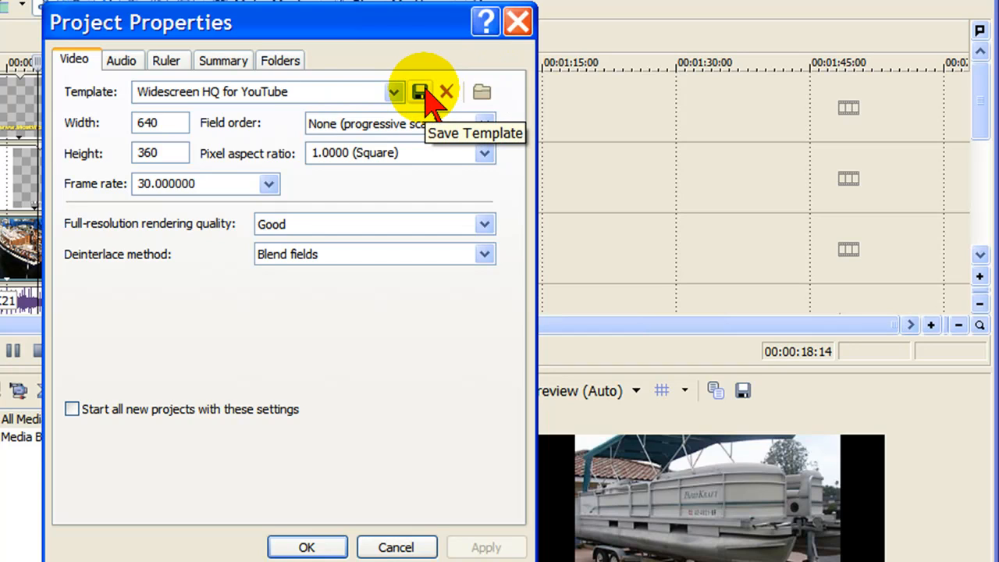
pyautogui.click(420, 92)
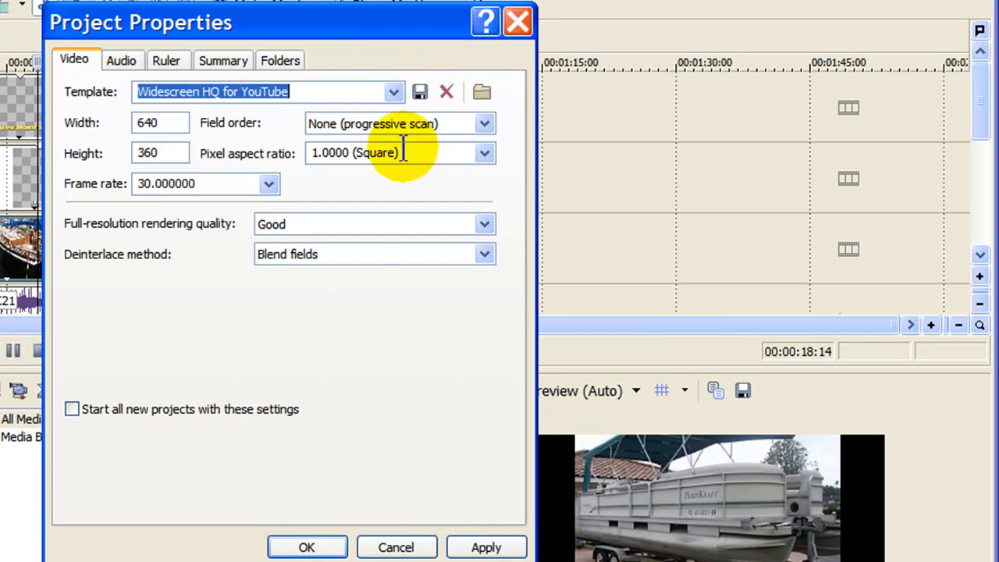
pyautogui.click(486, 547)
pyautogui.click(327, 546)
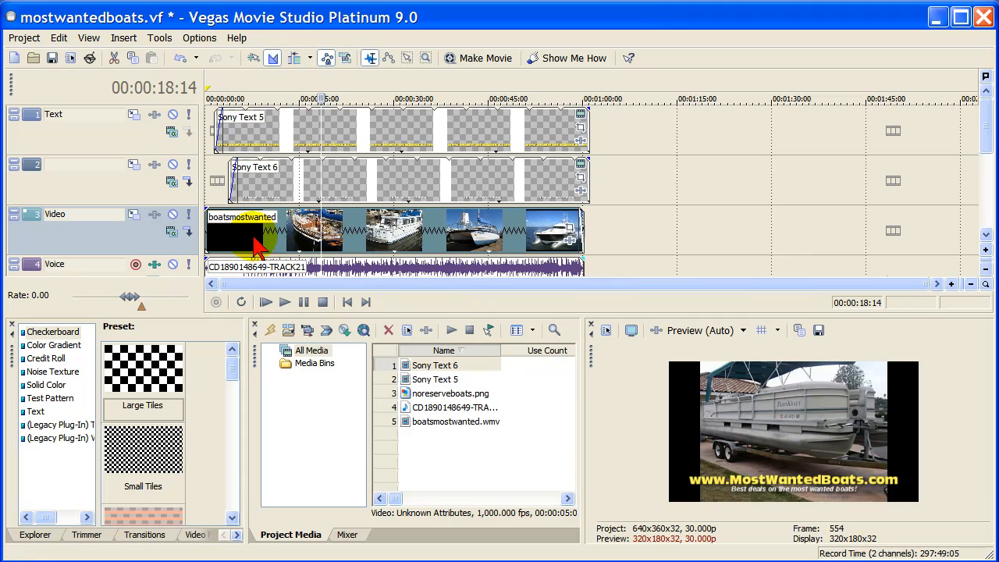
# - Turn off Maintain aspect ratio for the boatsmostwanted clip and preview several of its frames
pyautogui.rightClick(331, 239)
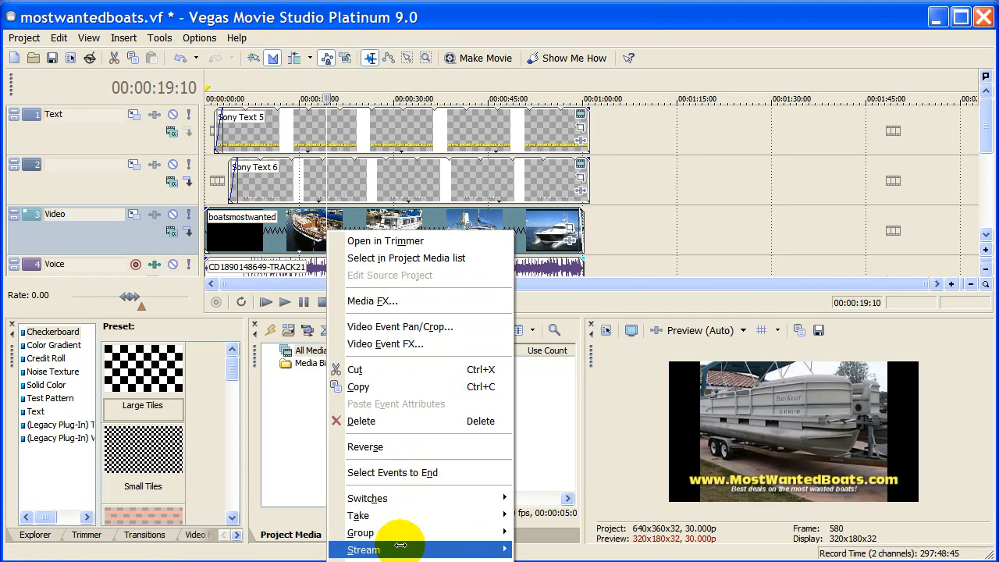
pyautogui.click(374, 560)
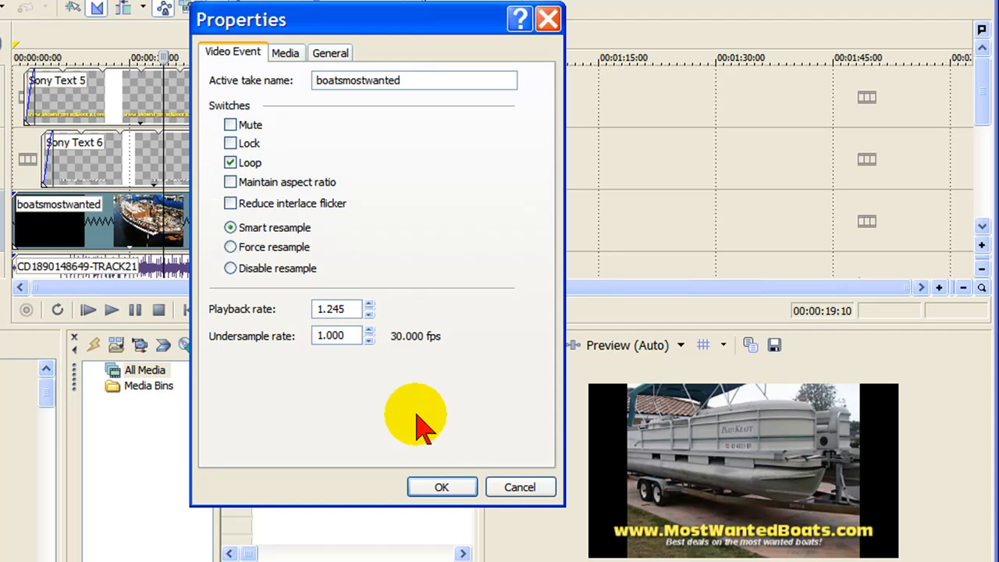
pyautogui.click(448, 486)
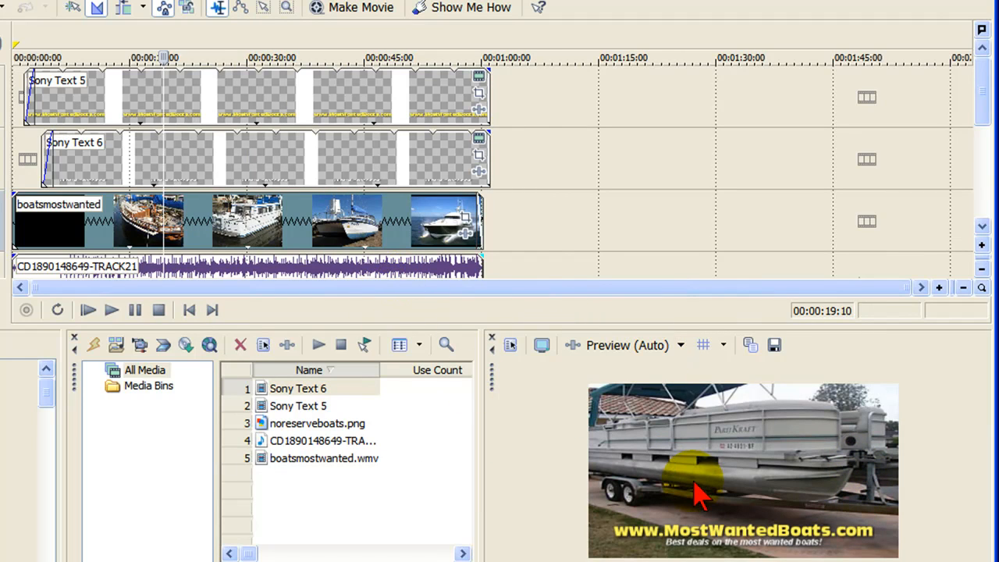
pyautogui.click(358, 233)
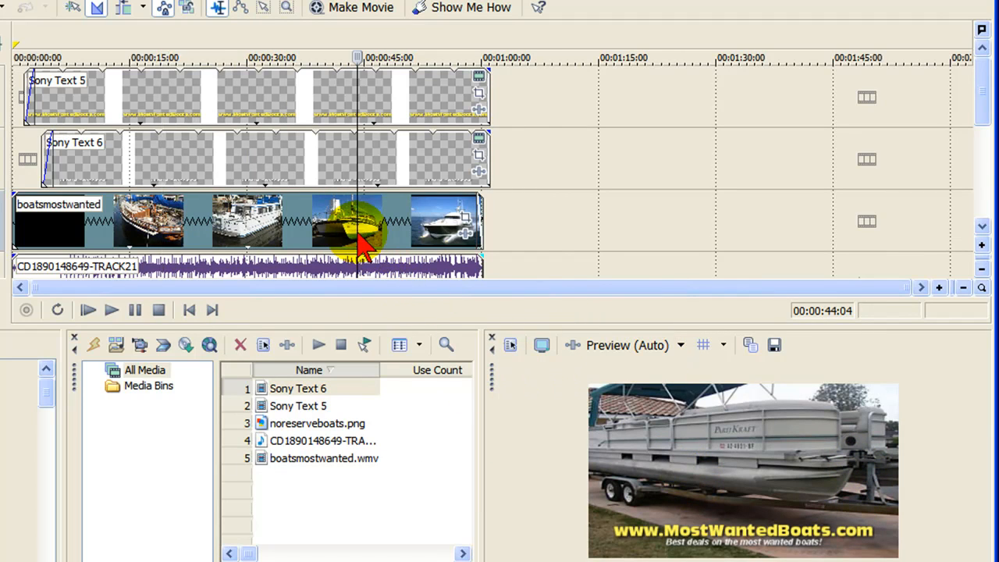
pyautogui.click(269, 233)
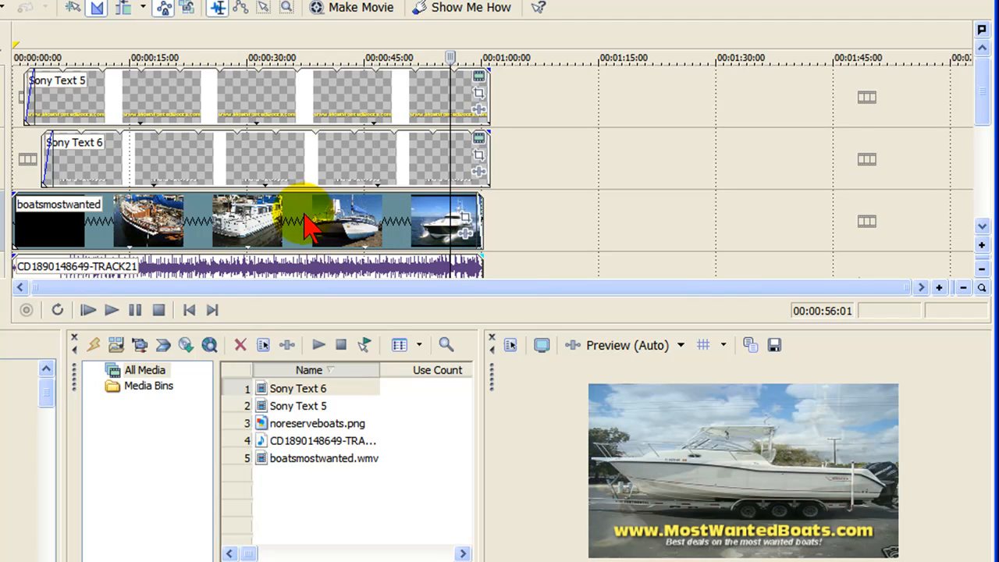
pyautogui.click(157, 223)
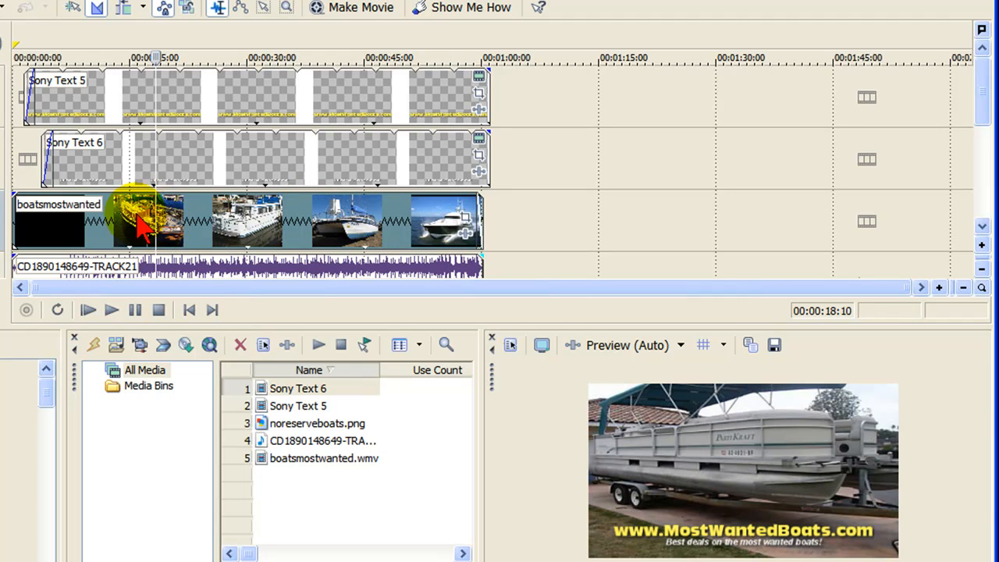
# - Turn Maintain aspect ratio back on in the boatsmostwanted clip's properties
pyautogui.rightClick(137, 212)
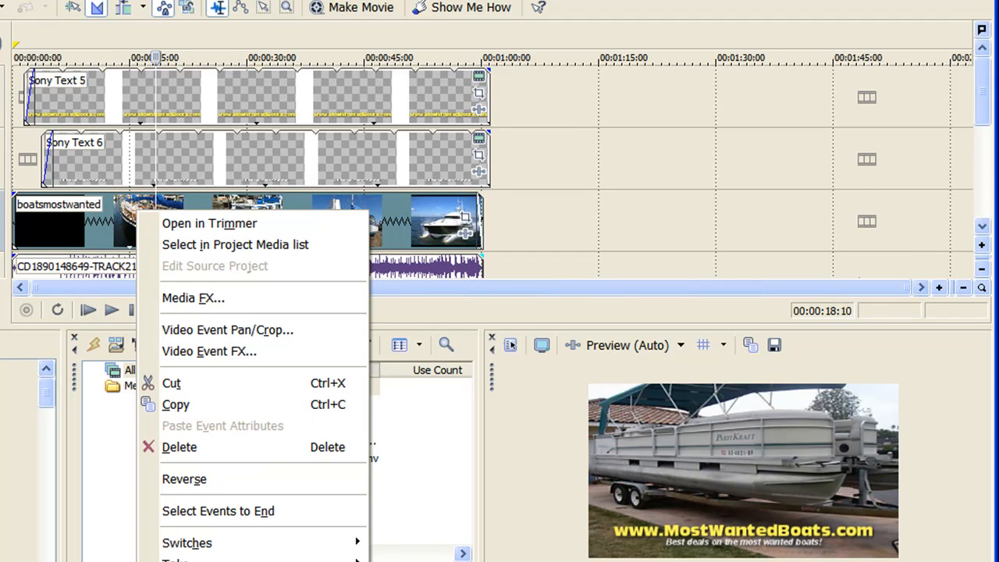
pyautogui.click(211, 561)
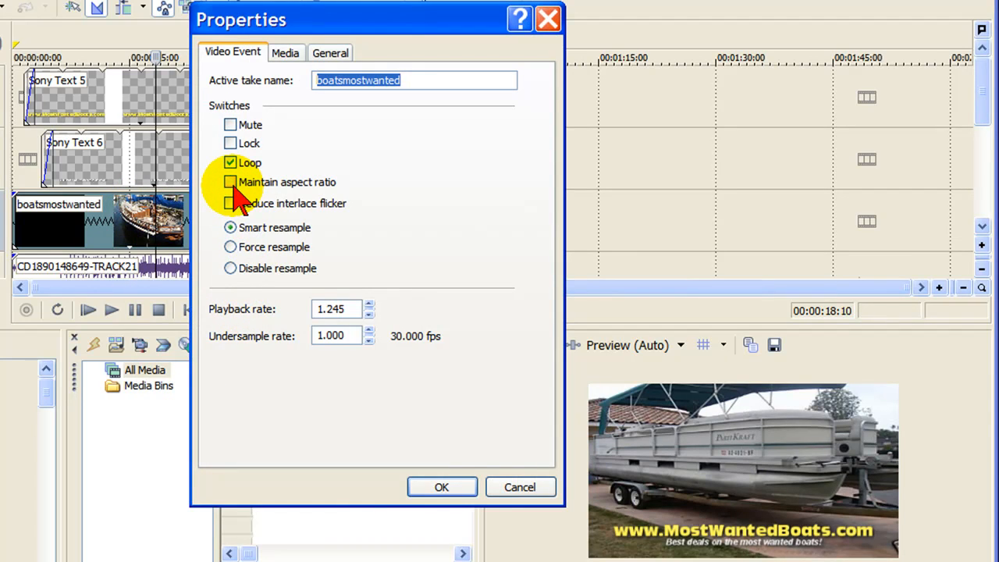
pyautogui.click(456, 492)
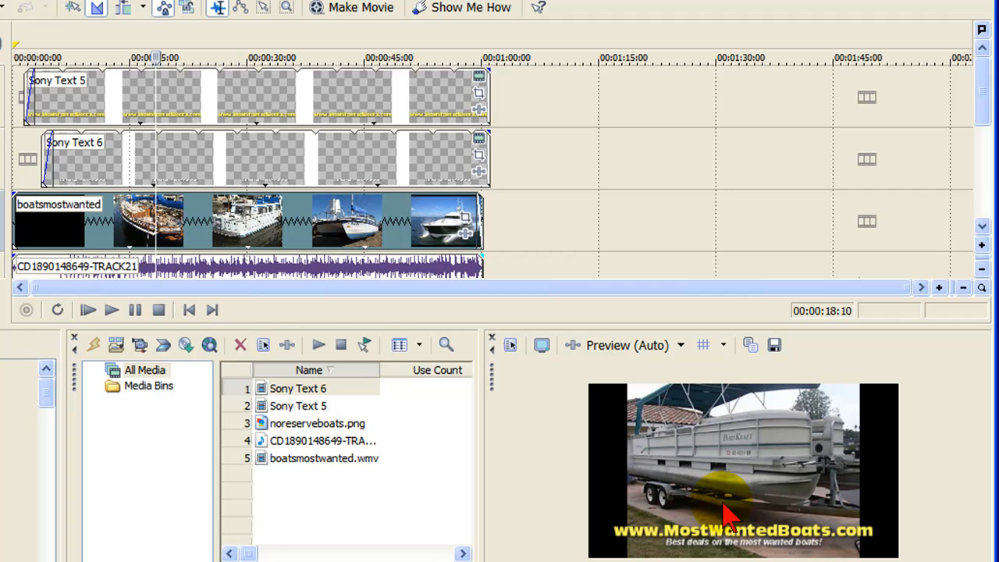
# - Crop the boatsmostwanted clip with the 16:9 Widescreen TV aspect ratio preset in Event Pan/Crop
pyautogui.click(566, 165)
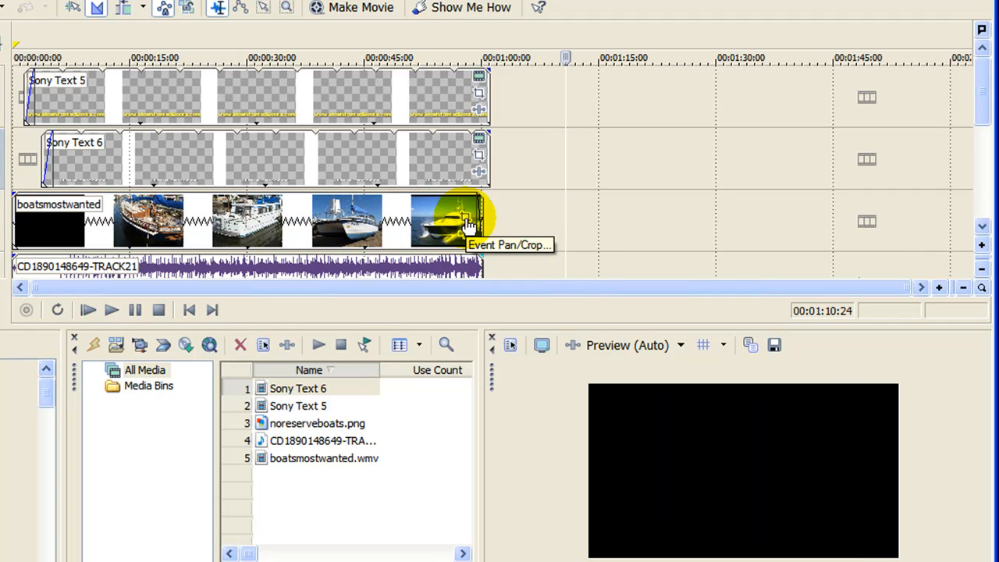
pyautogui.click(469, 224)
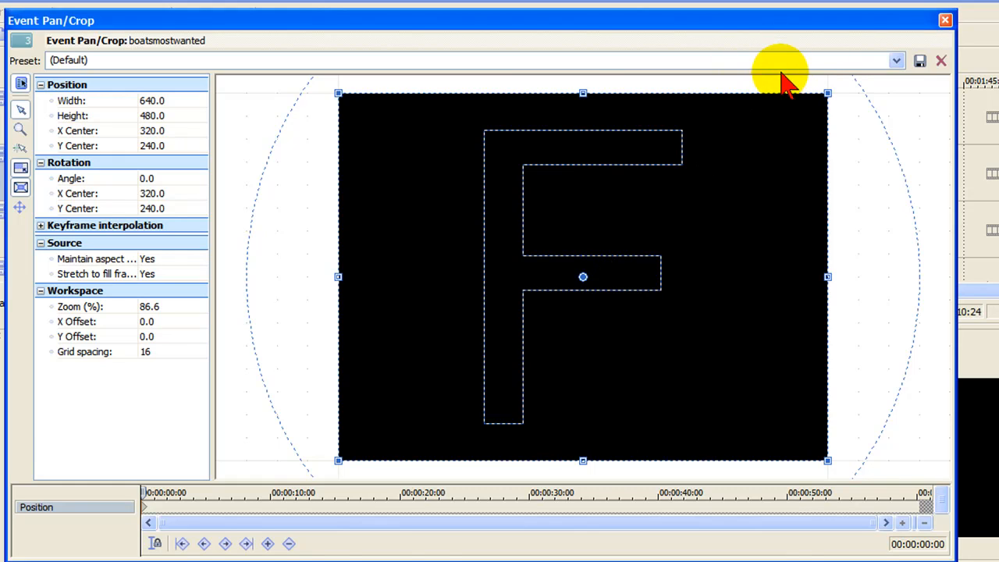
pyautogui.click(897, 61)
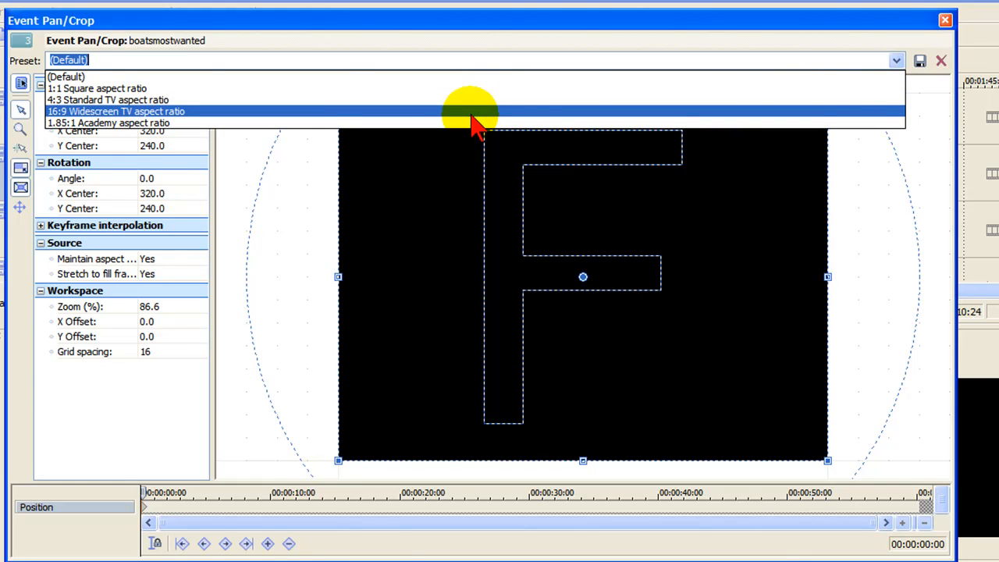
pyautogui.click(471, 113)
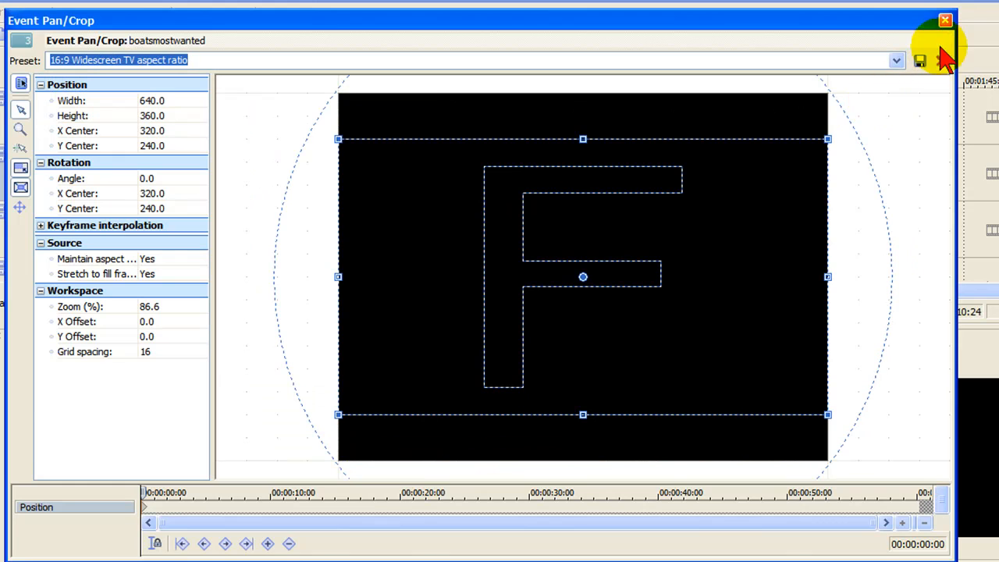
pyautogui.click(946, 22)
# - Preview the cropped boatsmostwanted clip at several points between about 17 and 43 seconds
pyautogui.click(480, 236)
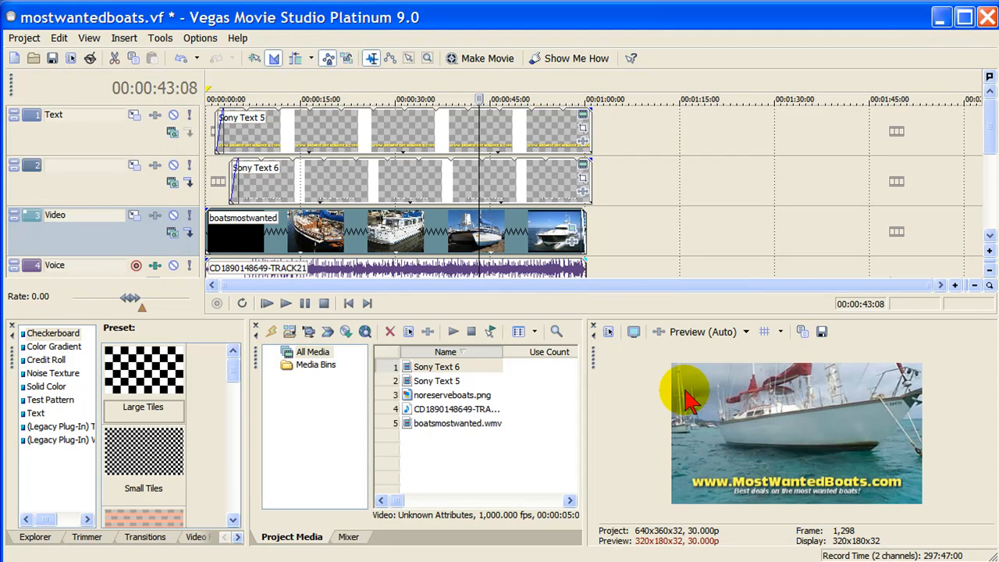
pyautogui.click(390, 225)
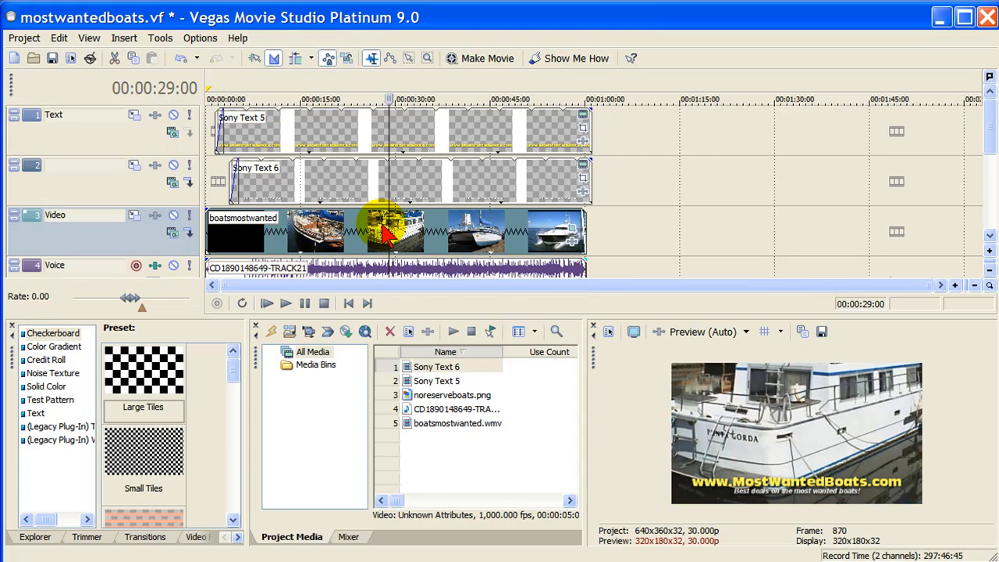
pyautogui.click(313, 231)
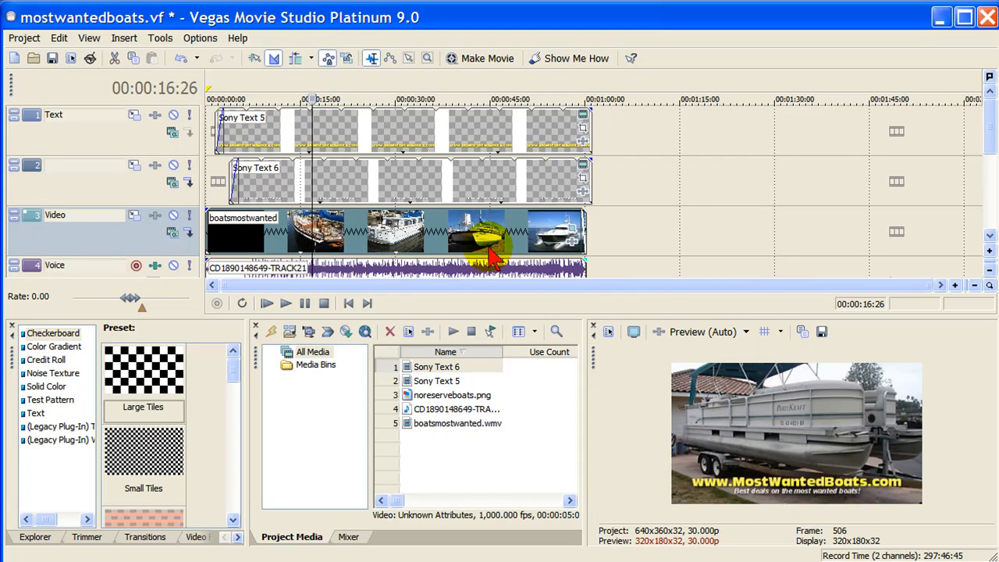
pyautogui.click(473, 231)
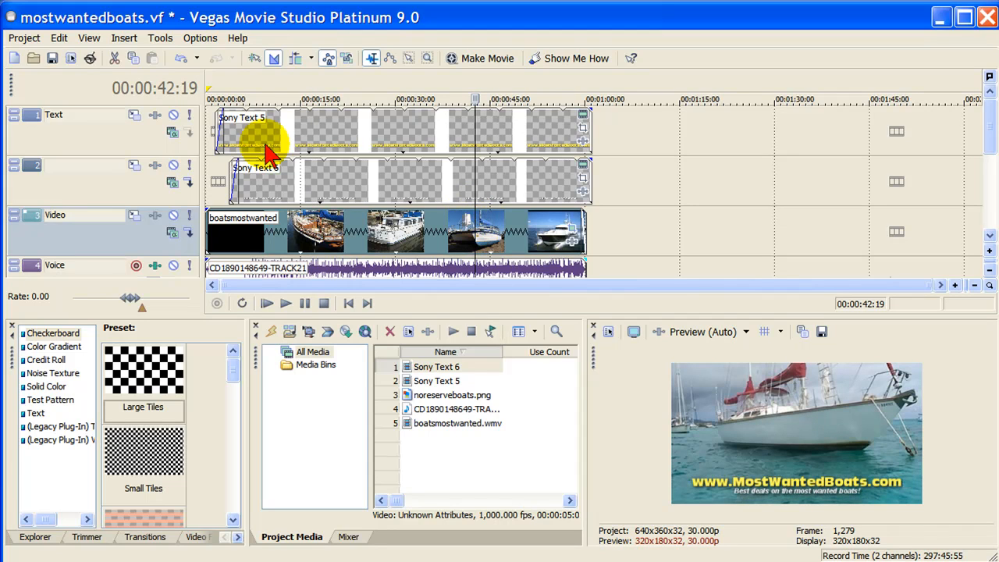
# - Review the project, audio, video and bit rate settings of the "640 X 360 widescreen YouTube" render template, and leave without rendering
pyautogui.click(24, 39)
pyautogui.click(66, 175)
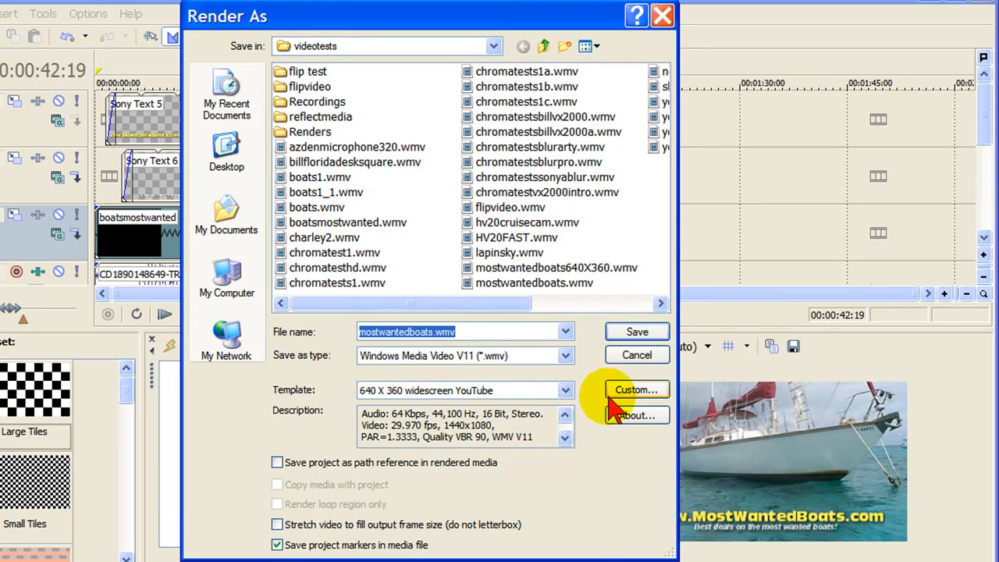
pyautogui.click(649, 395)
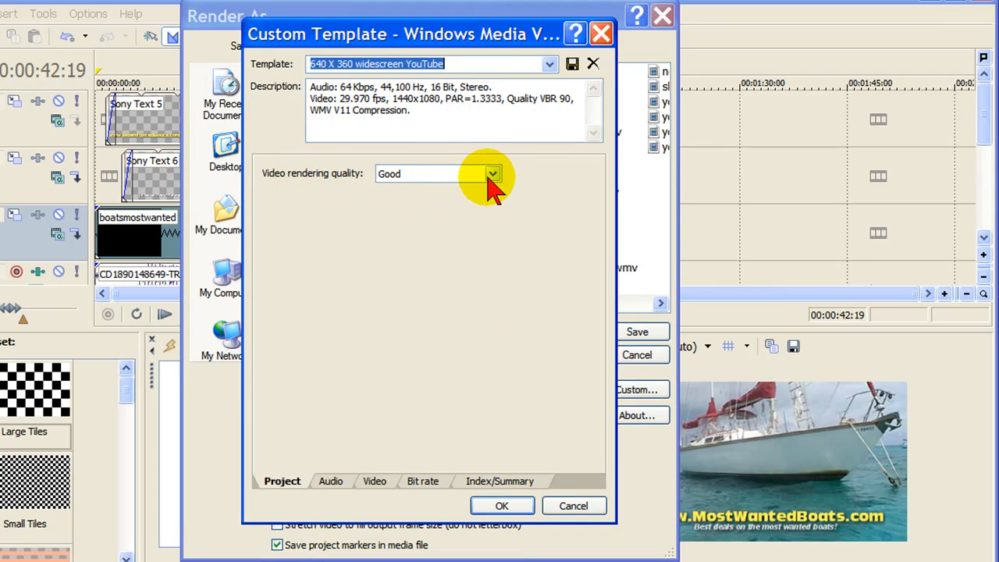
pyautogui.click(331, 481)
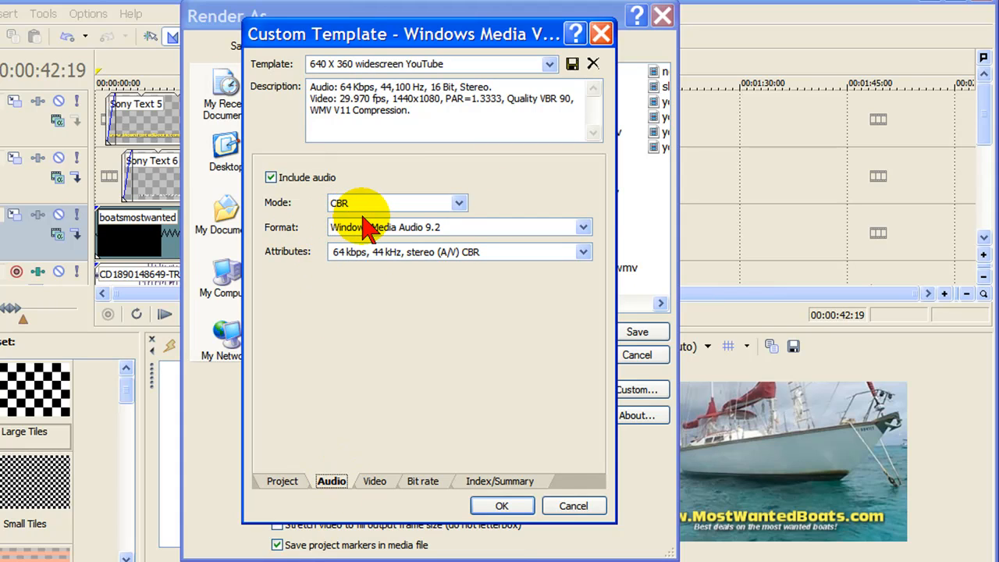
pyautogui.click(376, 482)
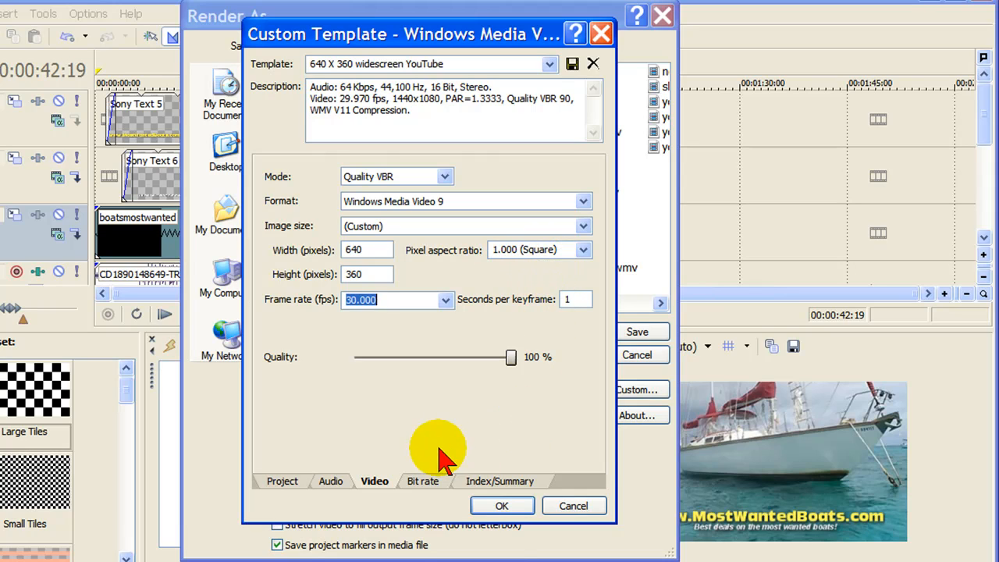
pyautogui.click(423, 481)
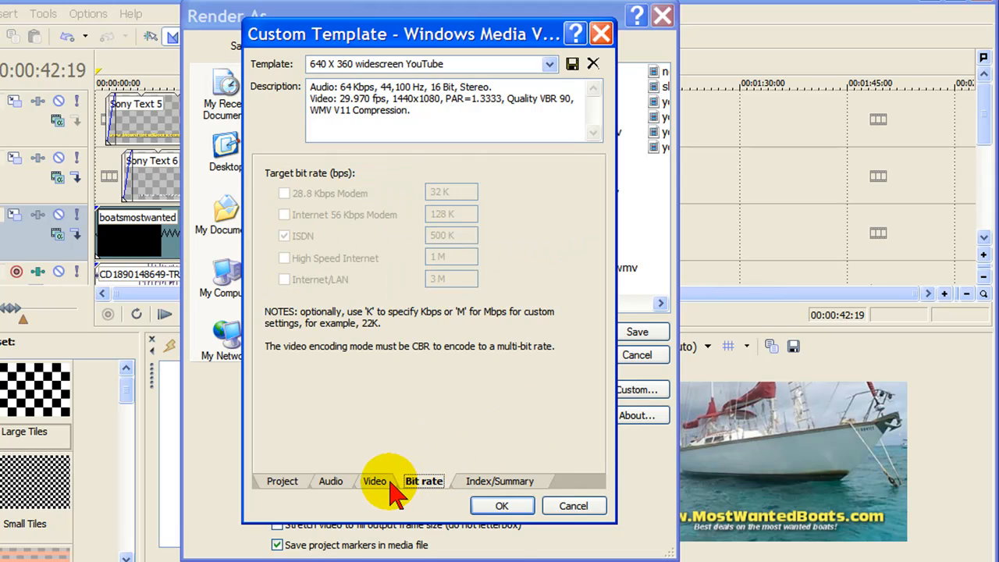
pyautogui.click(503, 507)
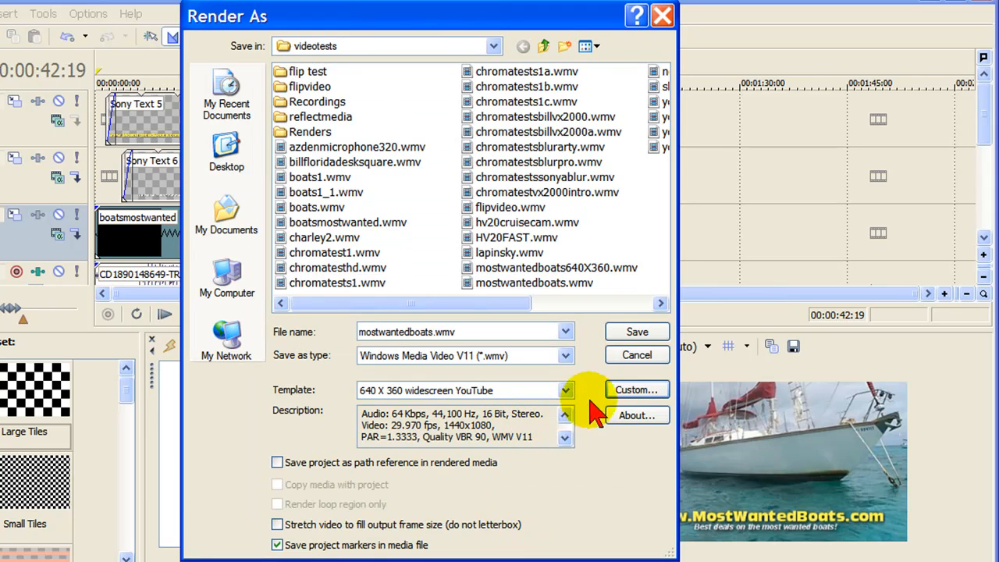
pyautogui.click(637, 356)
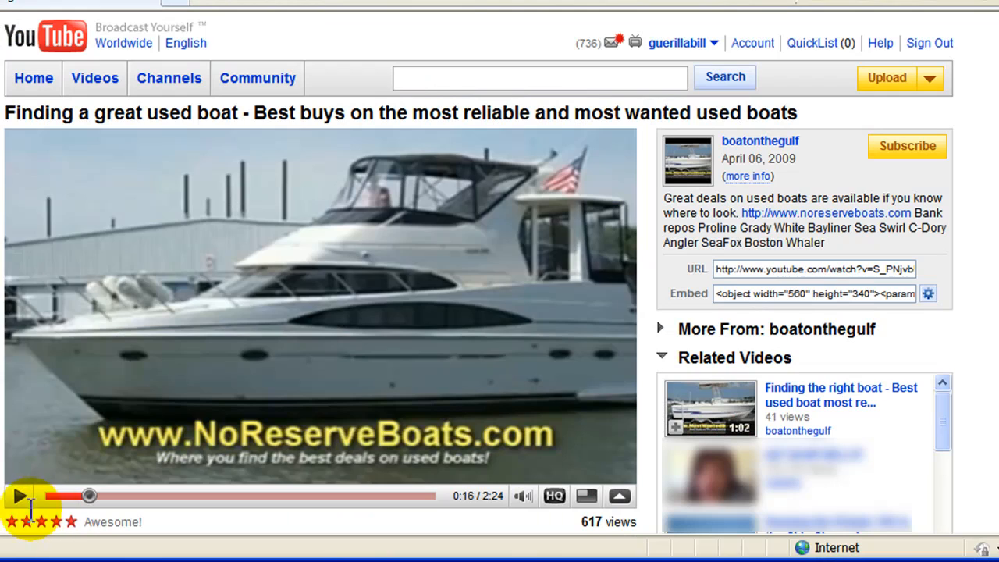
# - Switch back to the YouTube page and play the "Finding a great used boat" video
pyautogui.click(18, 497)
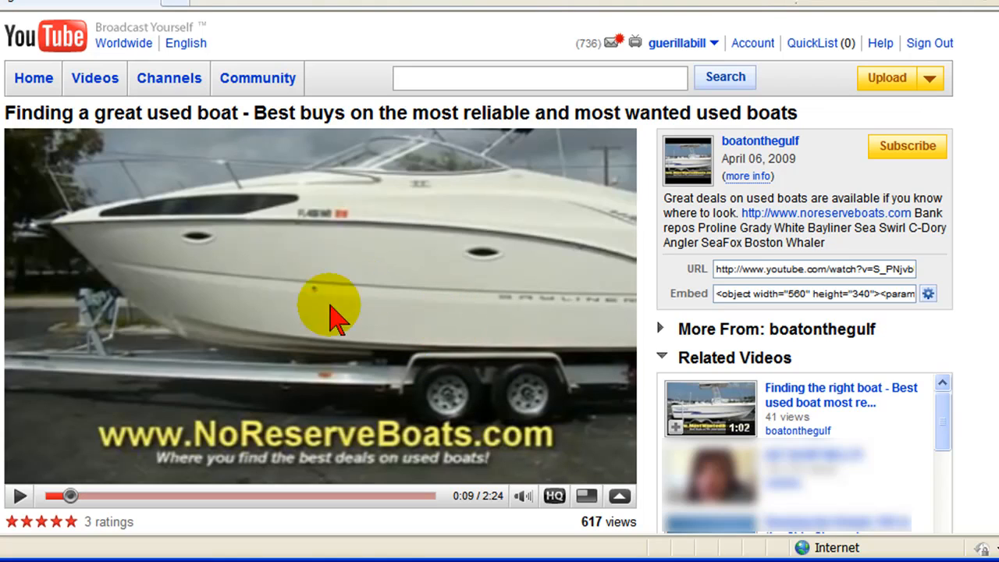
# - Toggle HQ playback for the "Finding a great used boat" video on YouTube
pyautogui.click(555, 496)
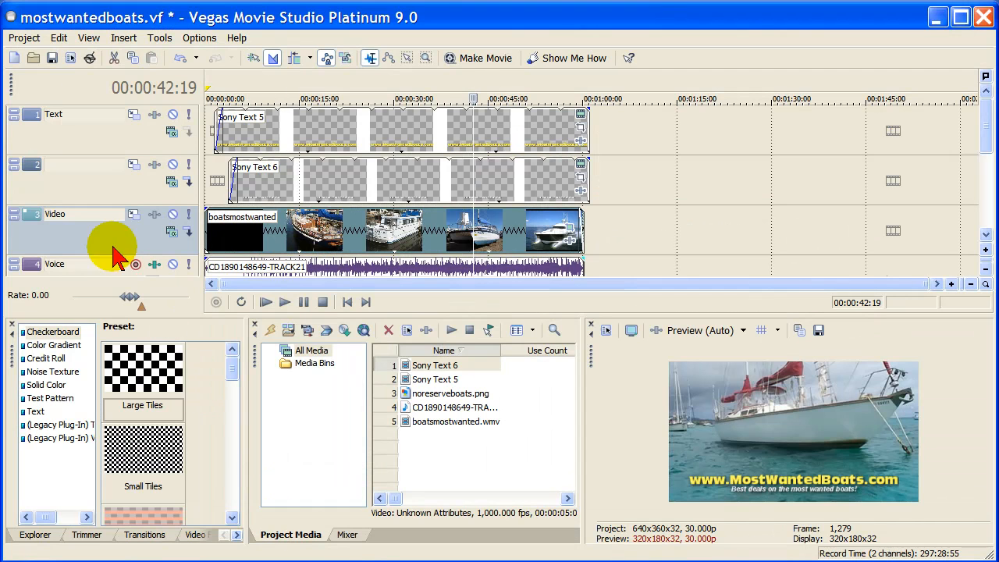
# - Switch back to Vegas Movie Studio and review the video settings in the mostwantedboats project's properties, then close them
pyautogui.click(24, 37)
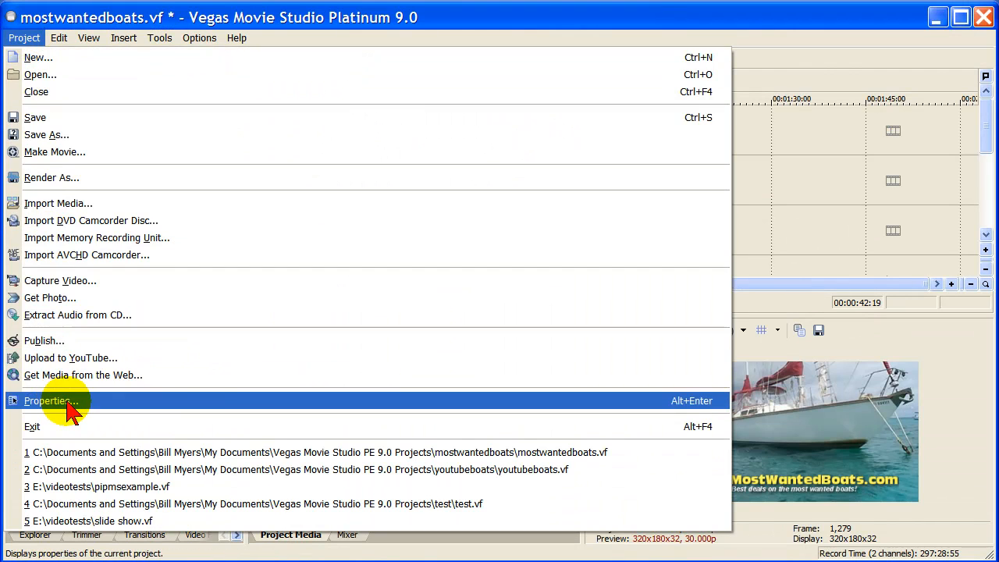
pyautogui.click(39, 401)
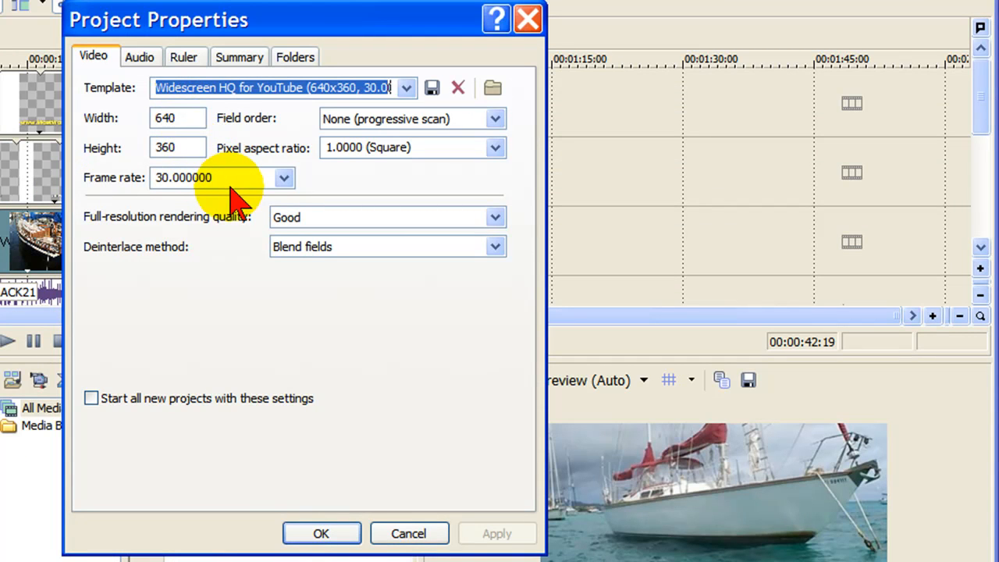
pyautogui.click(337, 533)
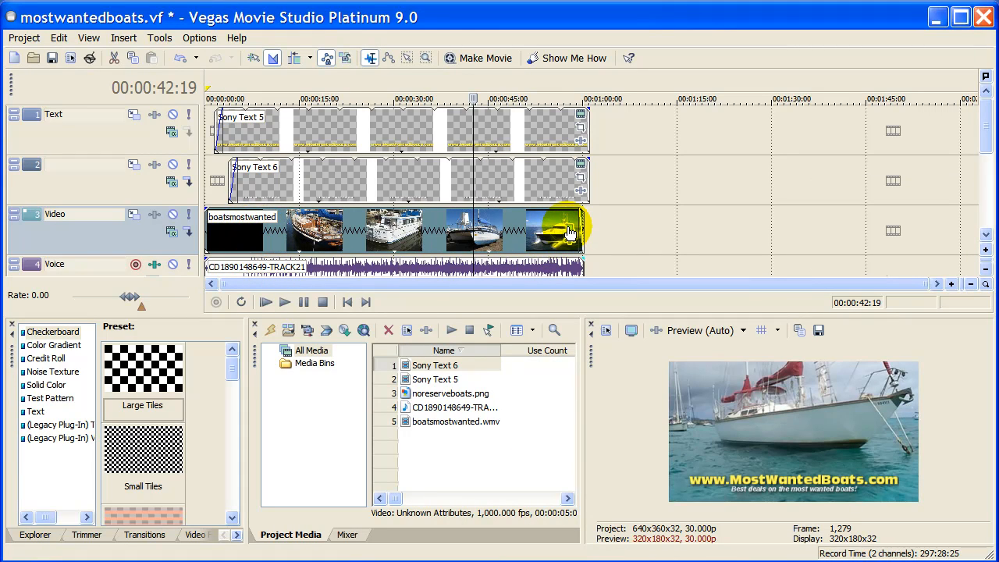
# - Examine the Event Pan/Crop settings and aspect ratio presets for the boatsmostwanted clip, and close them without choosing a preset
pyautogui.click(580, 213)
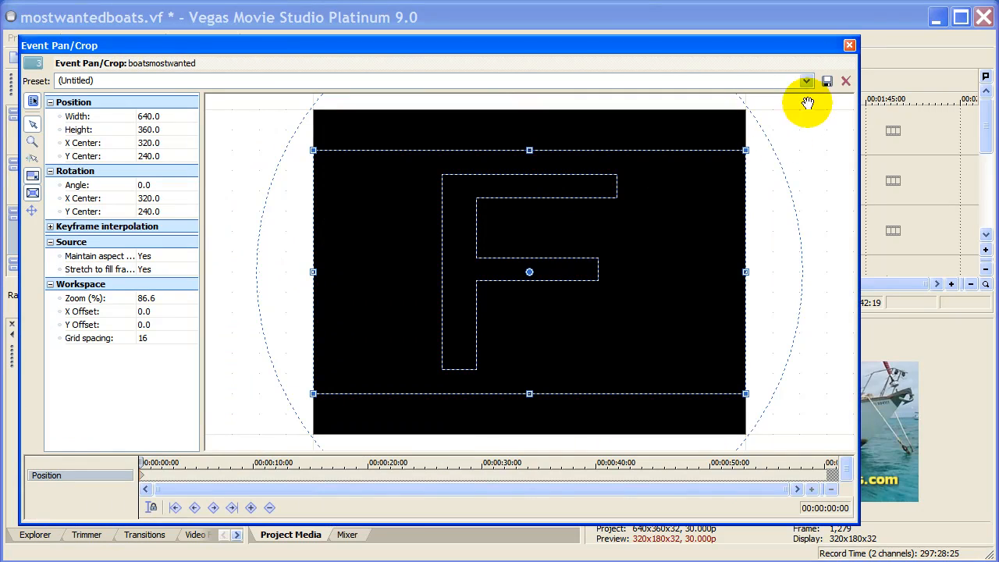
pyautogui.click(805, 81)
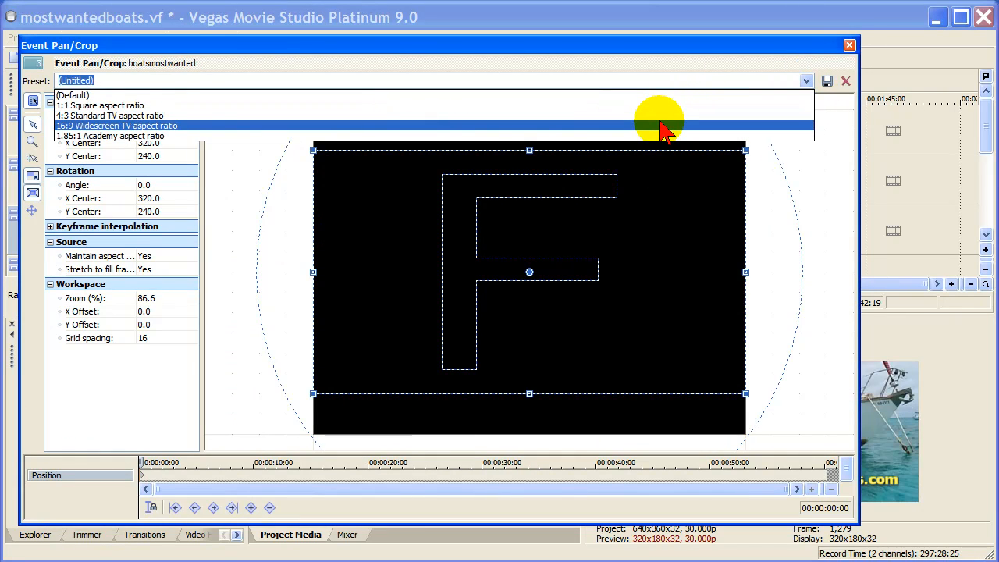
pyautogui.click(846, 44)
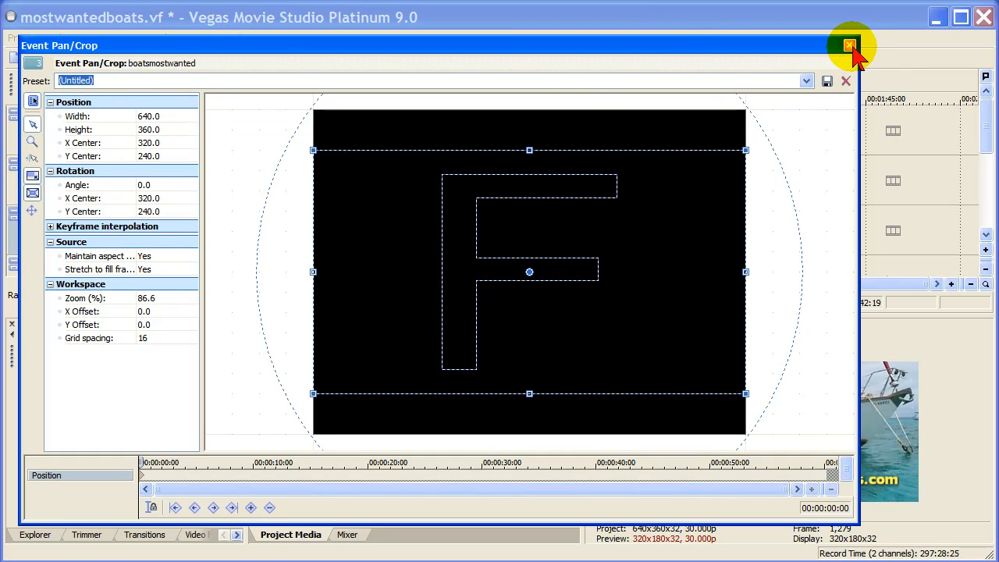
pyautogui.click(850, 45)
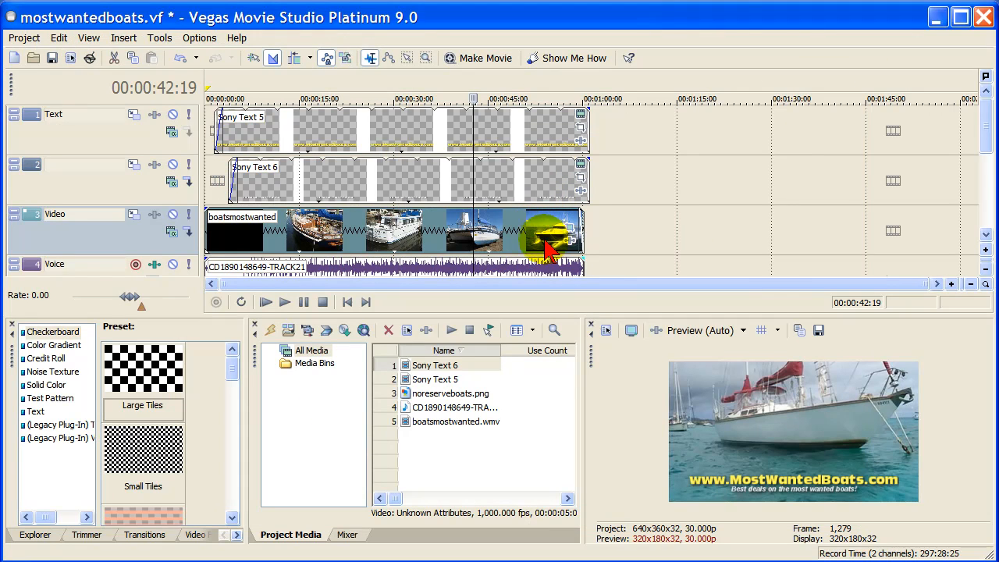
# - Review the custom video settings of the "640 X 360 widescreen YouTube" render template, and leave without saving or rendering
pyautogui.click(22, 44)
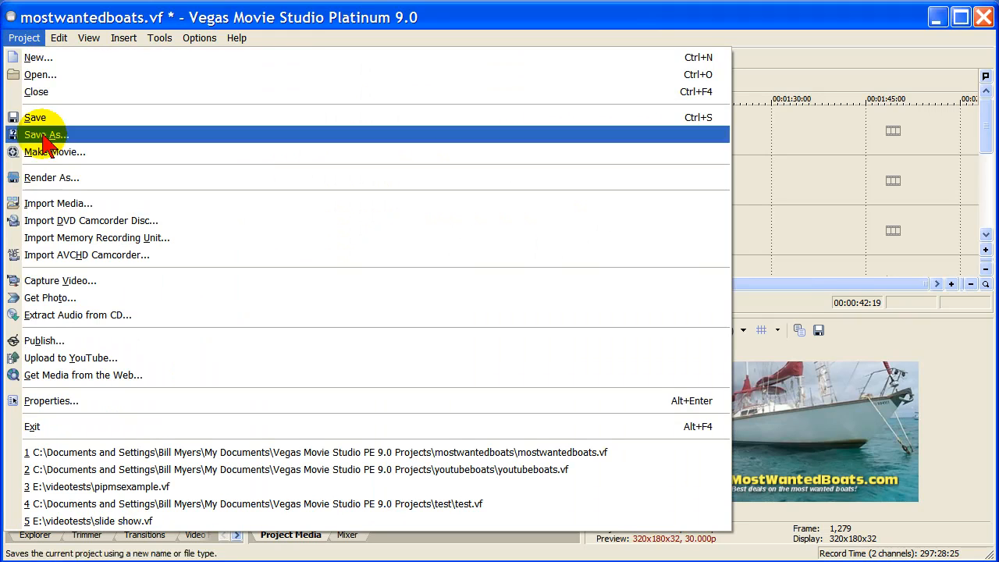
pyautogui.click(25, 172)
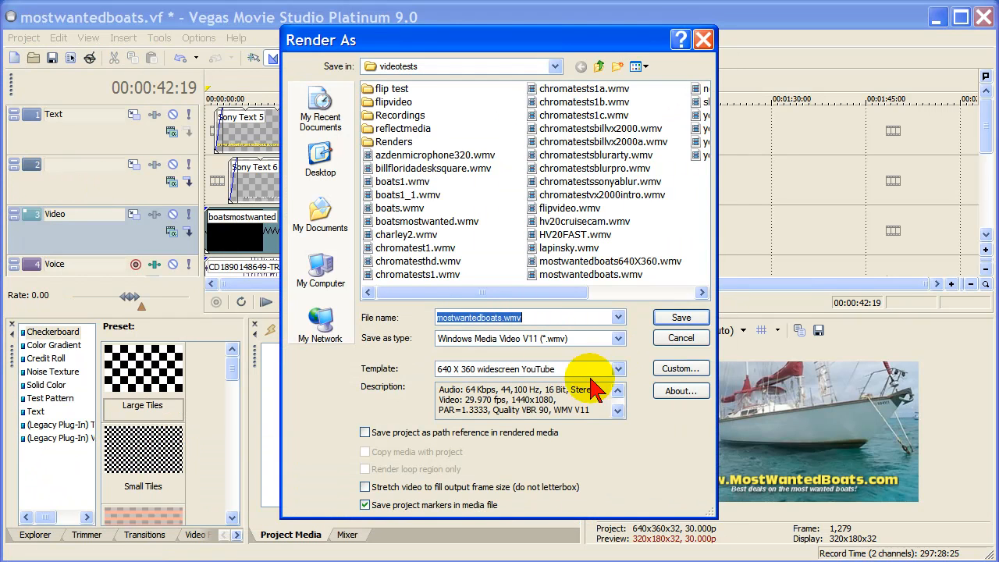
pyautogui.click(681, 368)
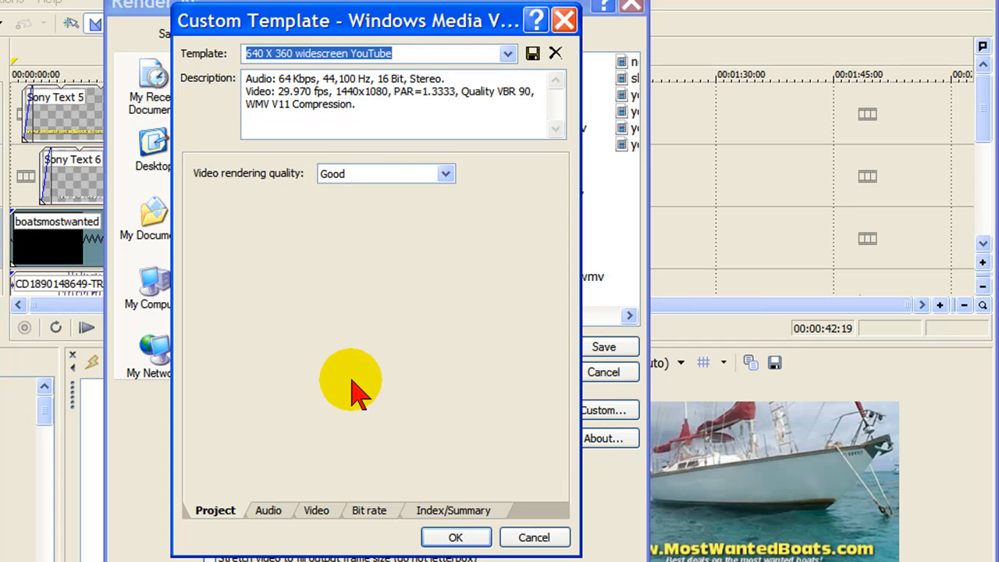
pyautogui.click(318, 509)
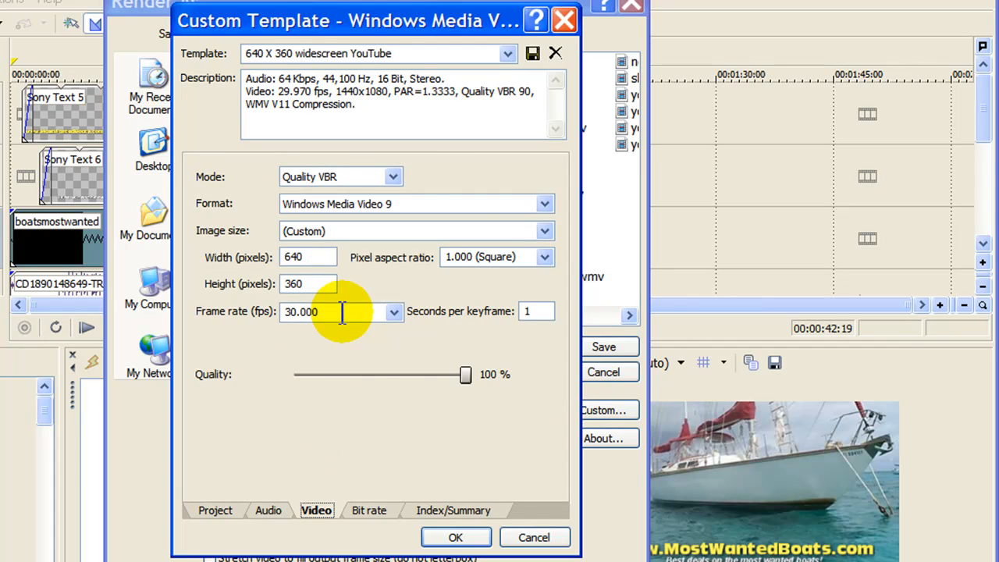
pyautogui.click(531, 537)
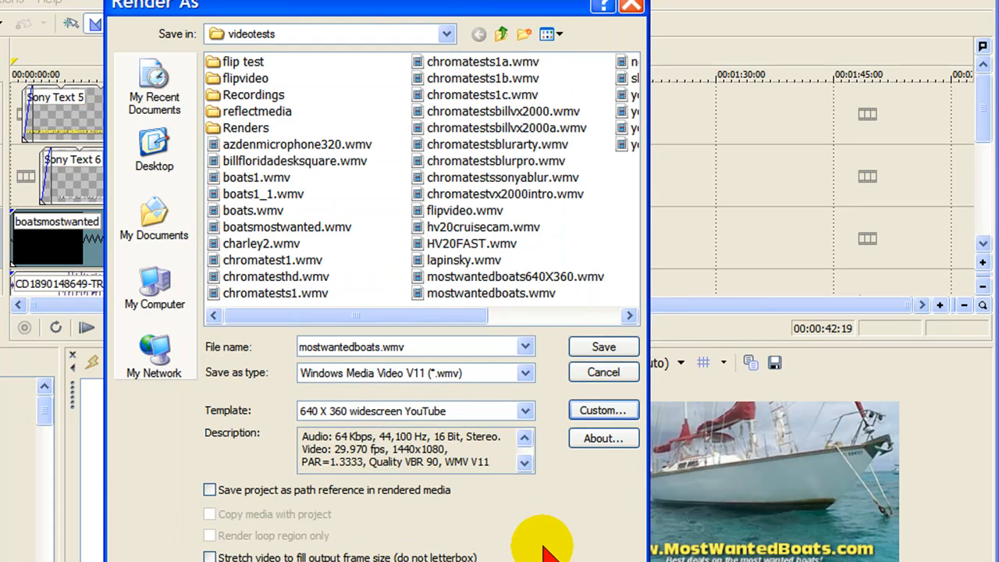
pyautogui.click(604, 370)
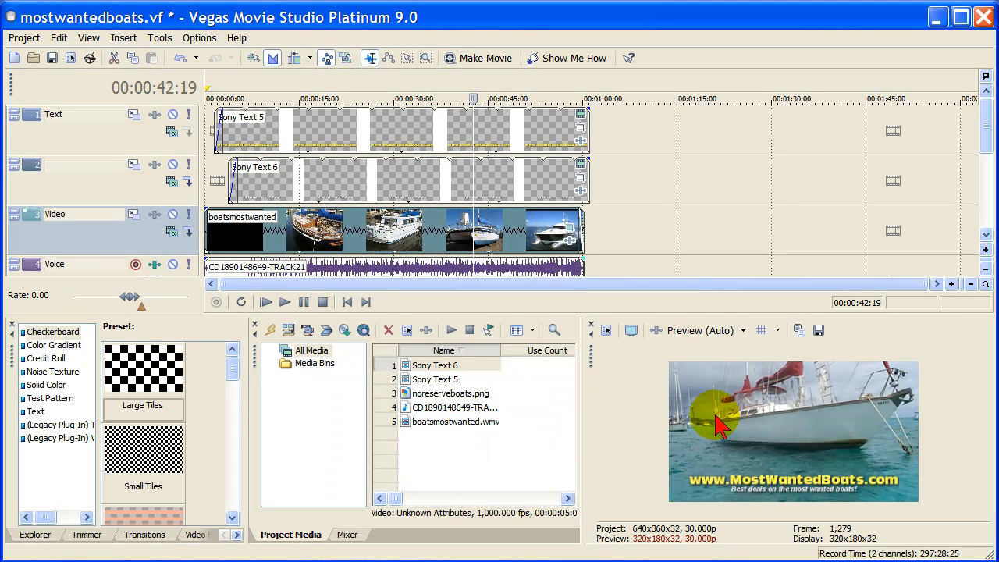